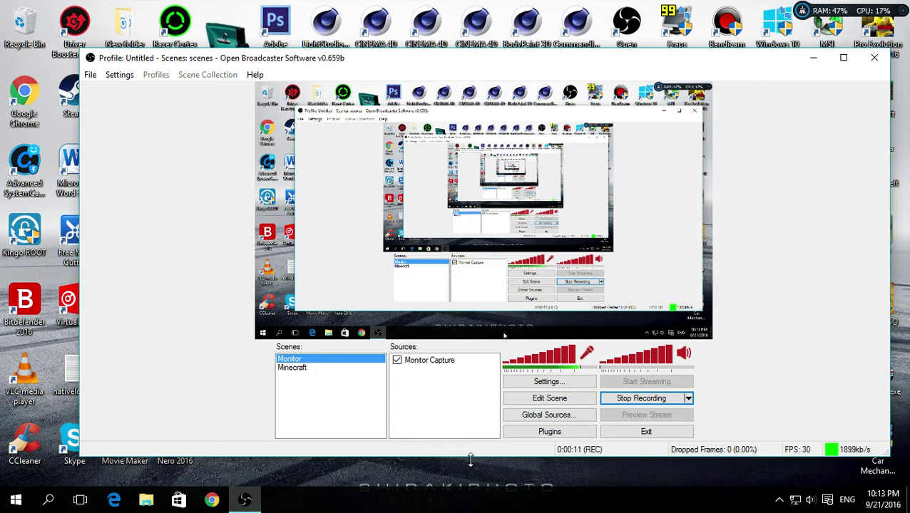
# - Apply x264 encoding with CBR off, Quality Balance 10 and Buffer Size 0
pyautogui.click(133, 80)
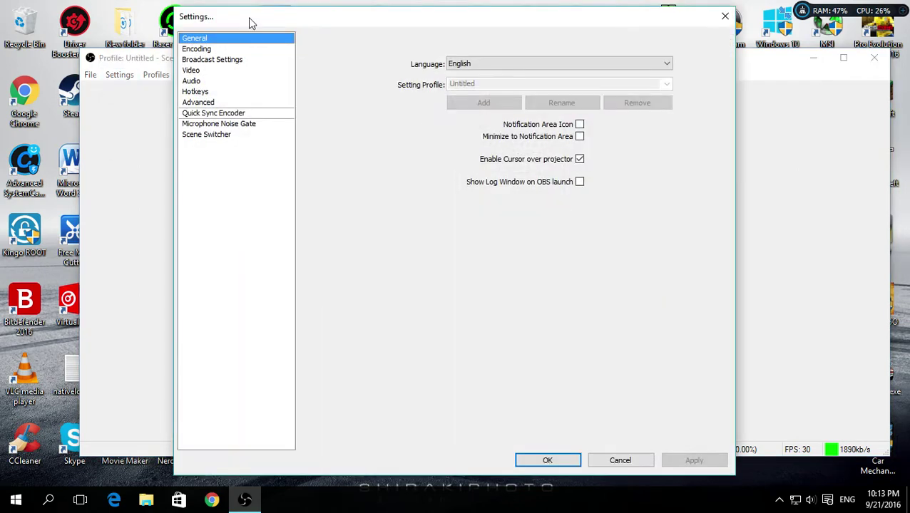
pyautogui.click(207, 49)
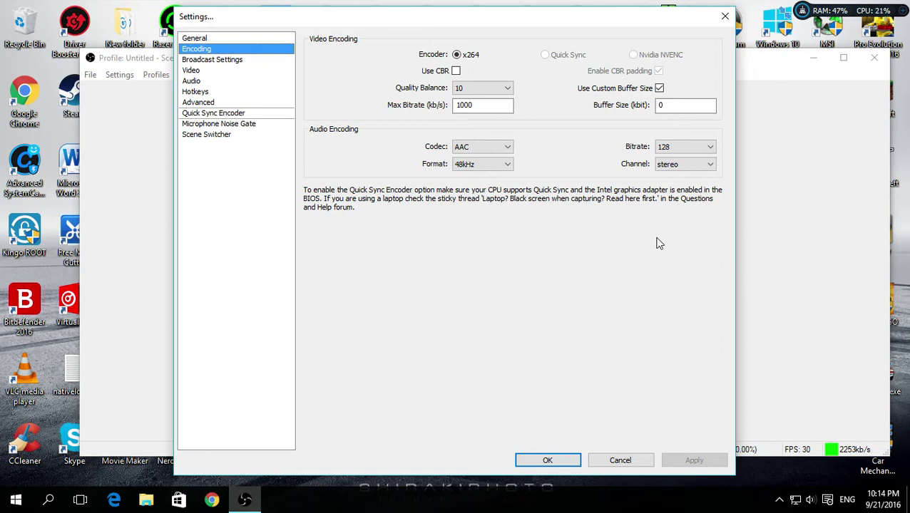
pyautogui.click(469, 89)
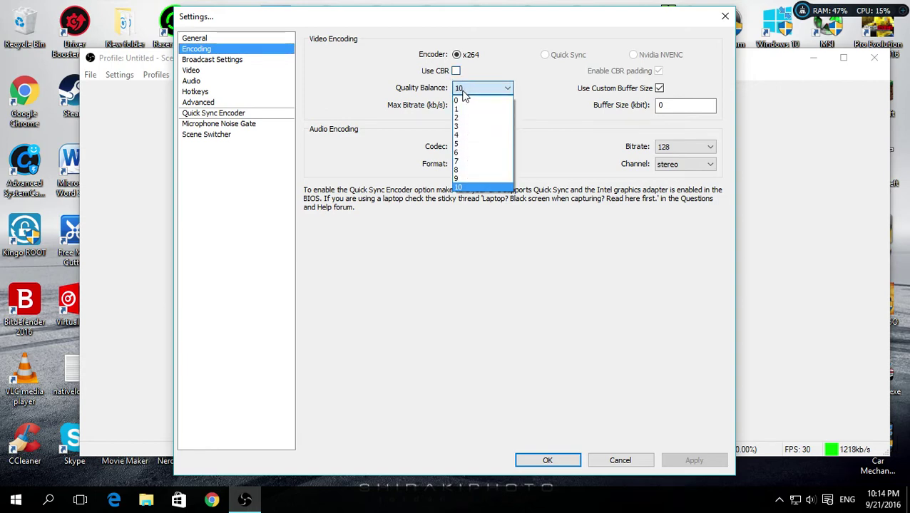
pyautogui.click(463, 95)
pyautogui.click(483, 192)
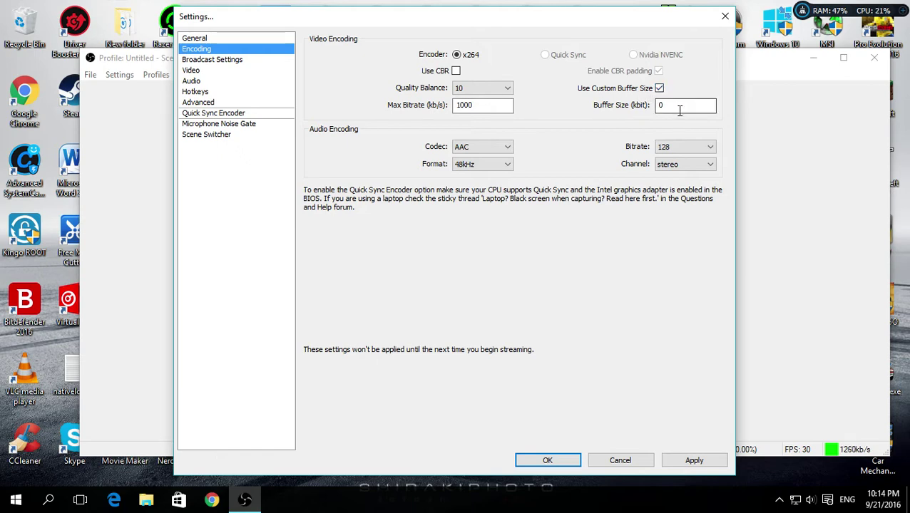
pyautogui.doubleClick(679, 106)
pyautogui.click(679, 105)
pyautogui.click(713, 462)
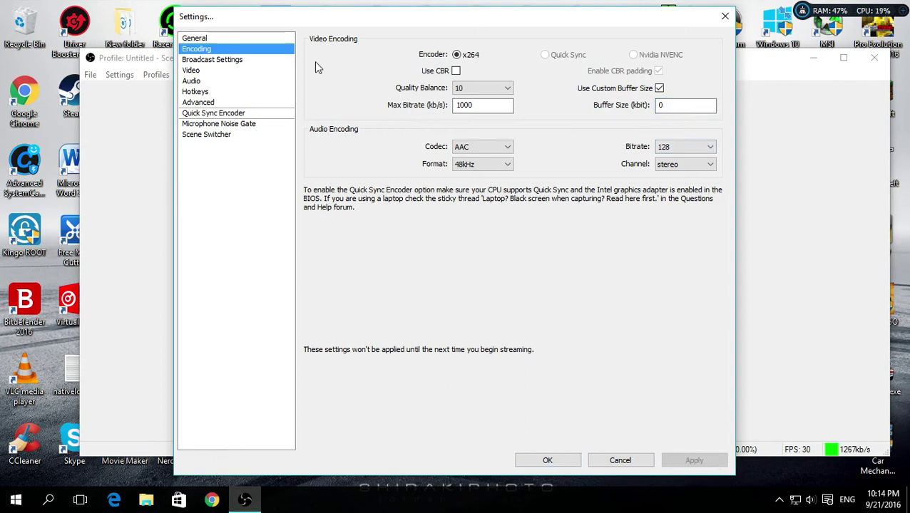
# - Set the broadcast mode to File Output Only and apply it
pyautogui.click(246, 71)
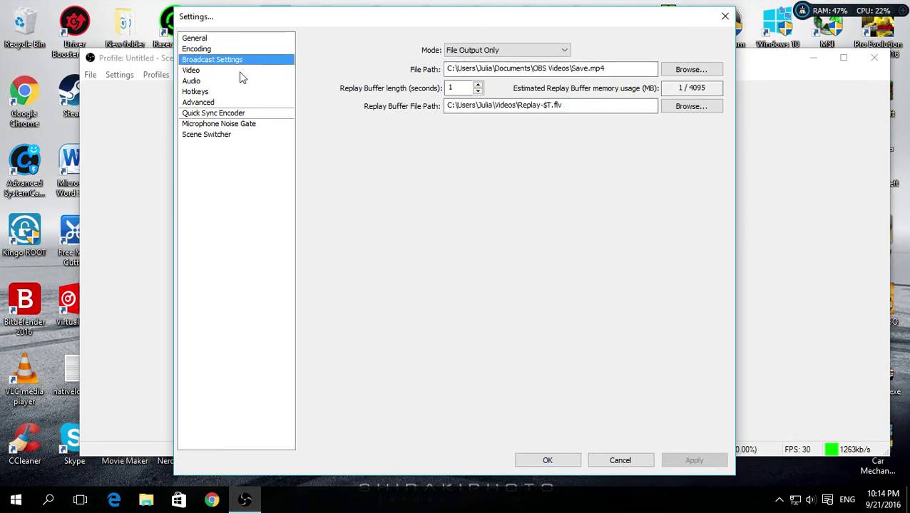
pyautogui.click(506, 50)
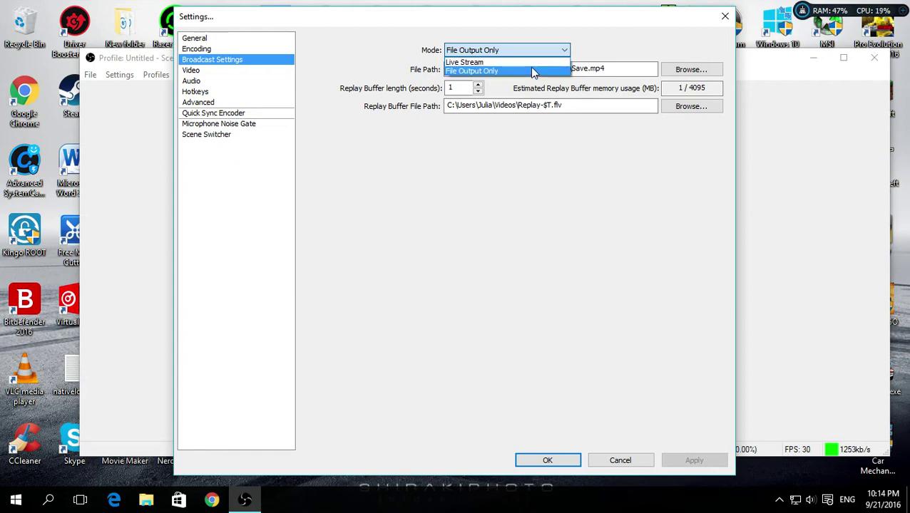
pyautogui.click(530, 70)
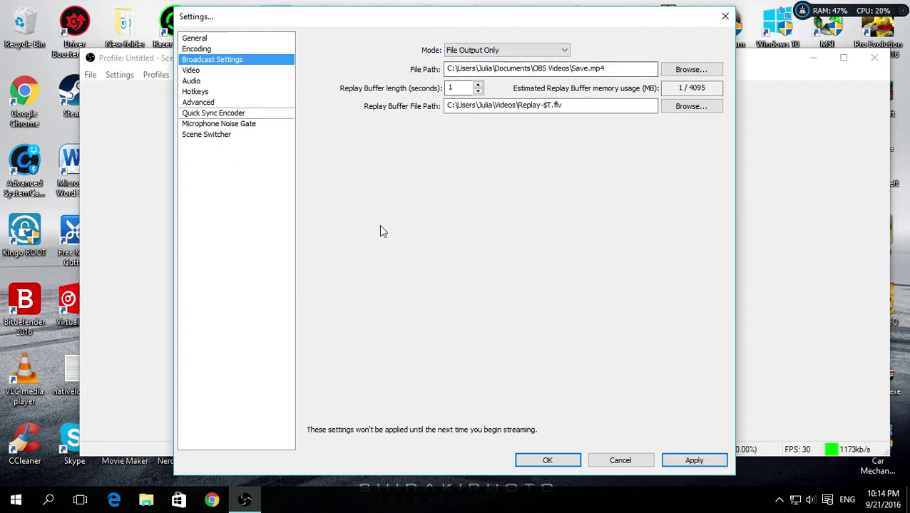
pyautogui.click(706, 461)
# - Check the video settings: 1360x768 base resolution, no downscale, 30 FPS
pyautogui.click(197, 71)
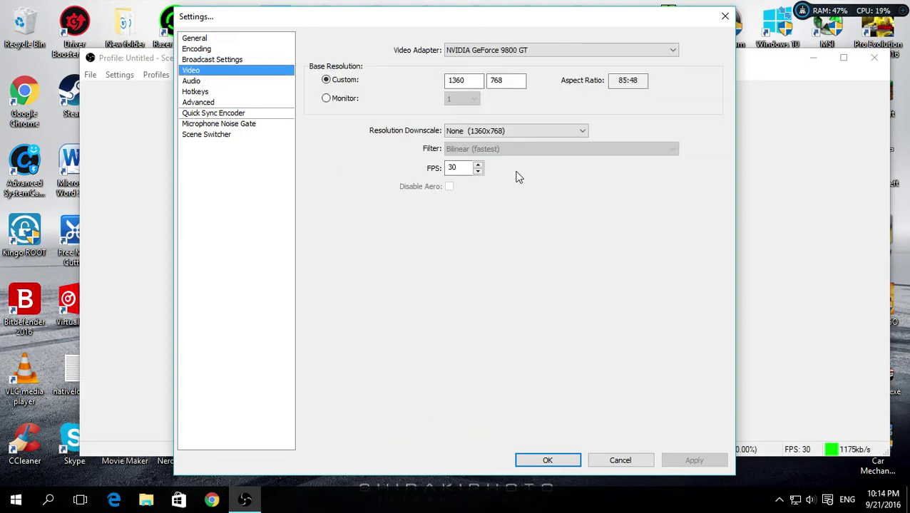
pyautogui.click(556, 133)
pyautogui.click(555, 132)
pyautogui.click(483, 84)
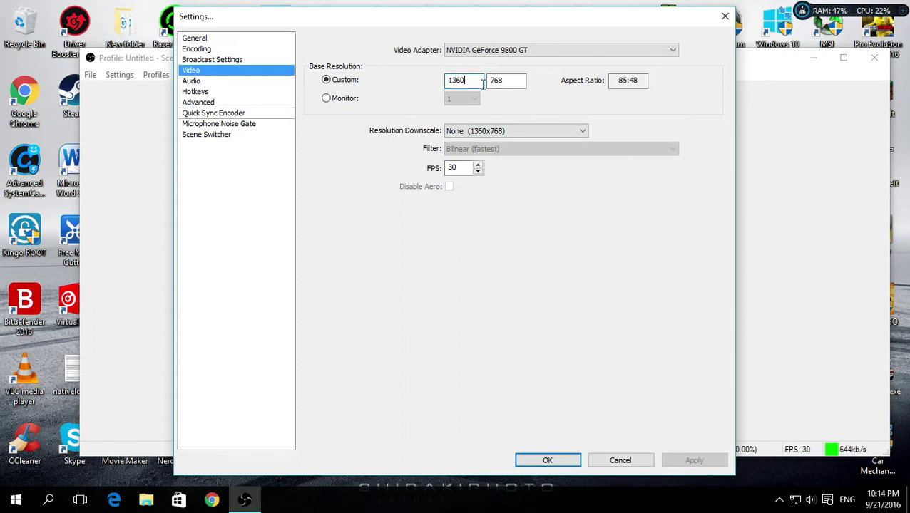
# - Re-select VoiceMeeter Output as the Microphone/Auxiliary audio device
pyautogui.click(244, 82)
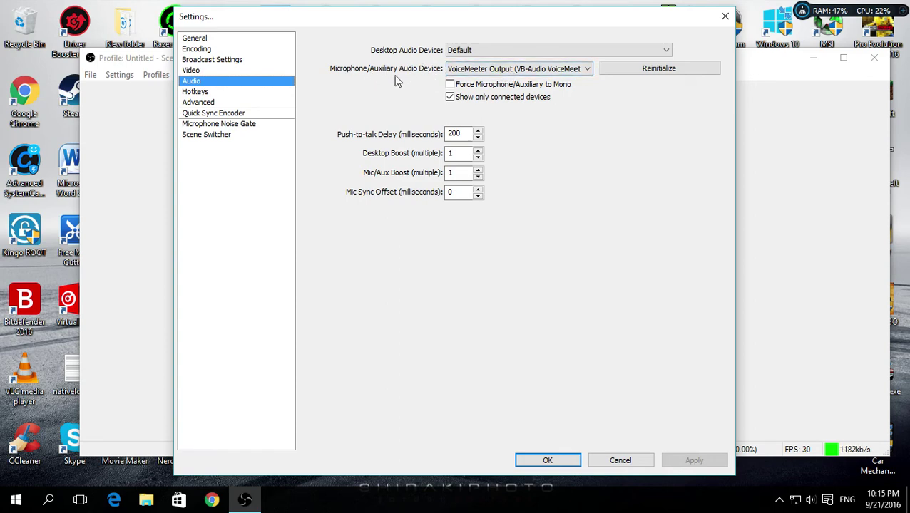
pyautogui.click(466, 69)
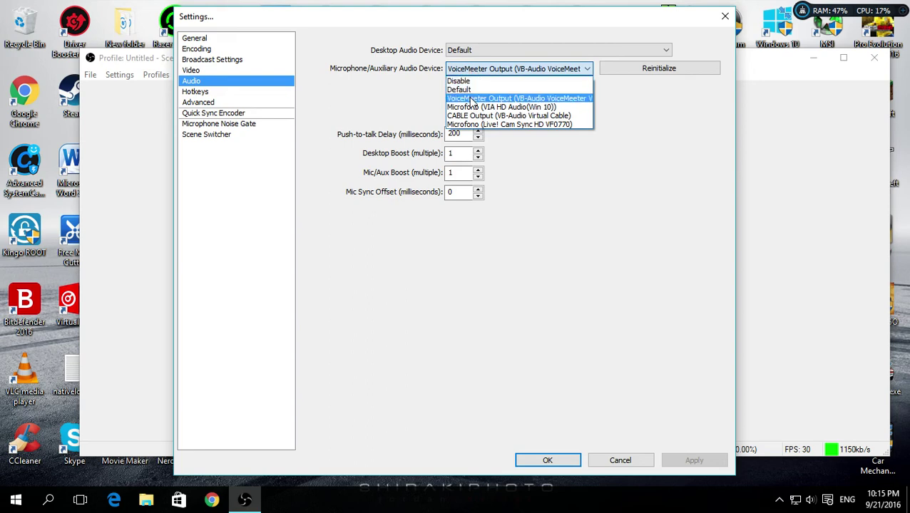
pyautogui.click(465, 96)
pyautogui.click(719, 22)
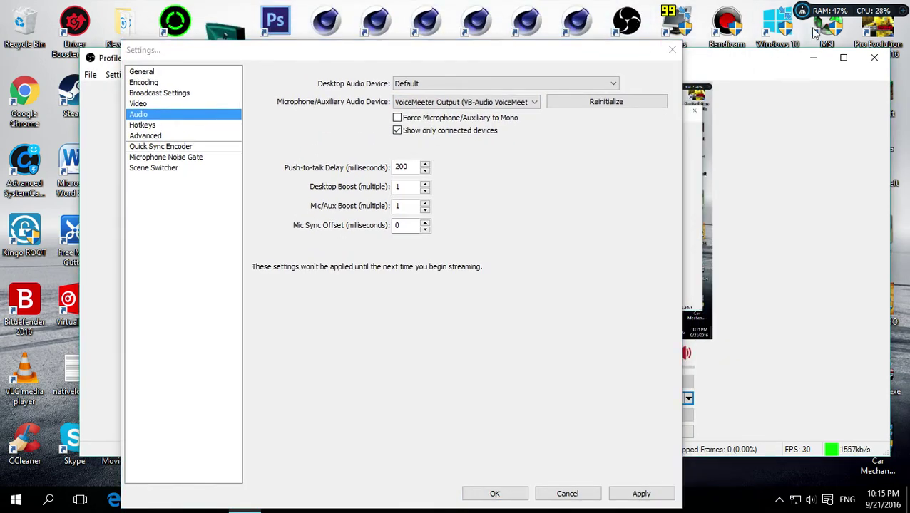
# - Launch Voicemeeter from the Start menu's VB Audio folder and close OBS Settings
pyautogui.click(812, 62)
pyautogui.click(15, 500)
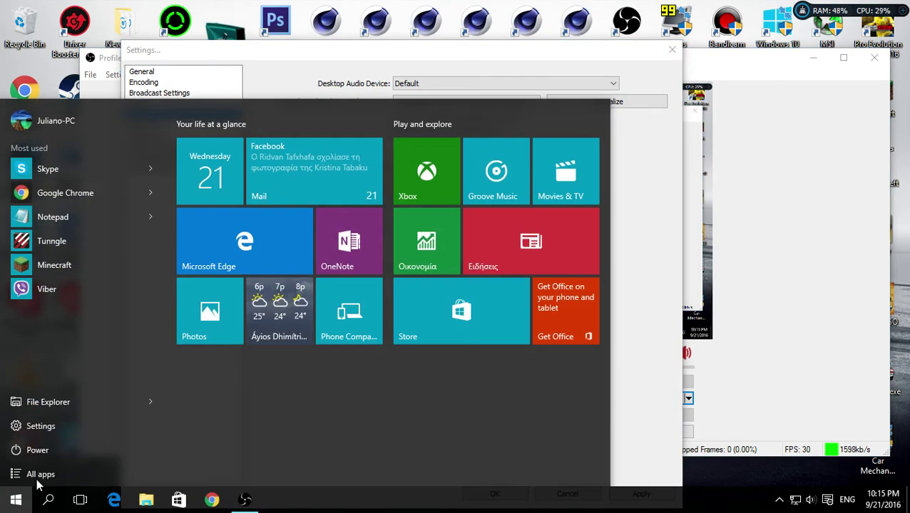
pyautogui.click(49, 471)
pyautogui.click(44, 119)
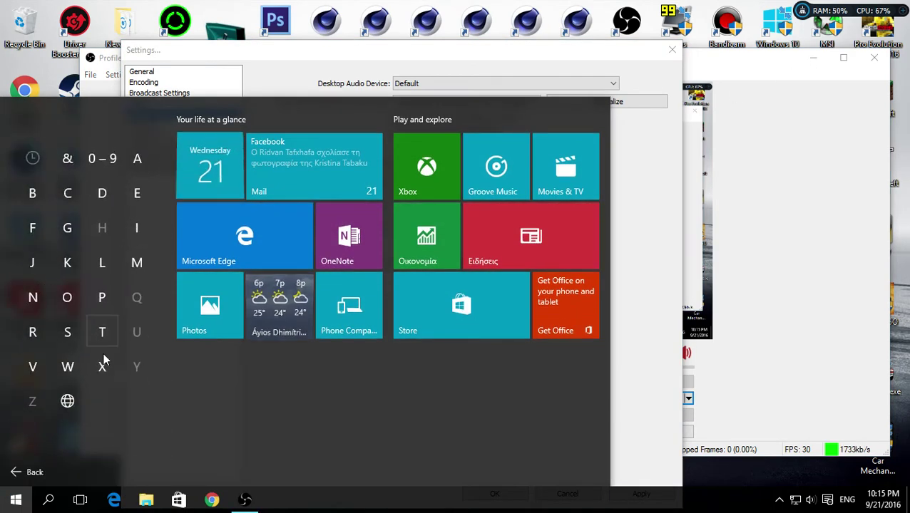
pyautogui.click(35, 365)
pyautogui.click(93, 142)
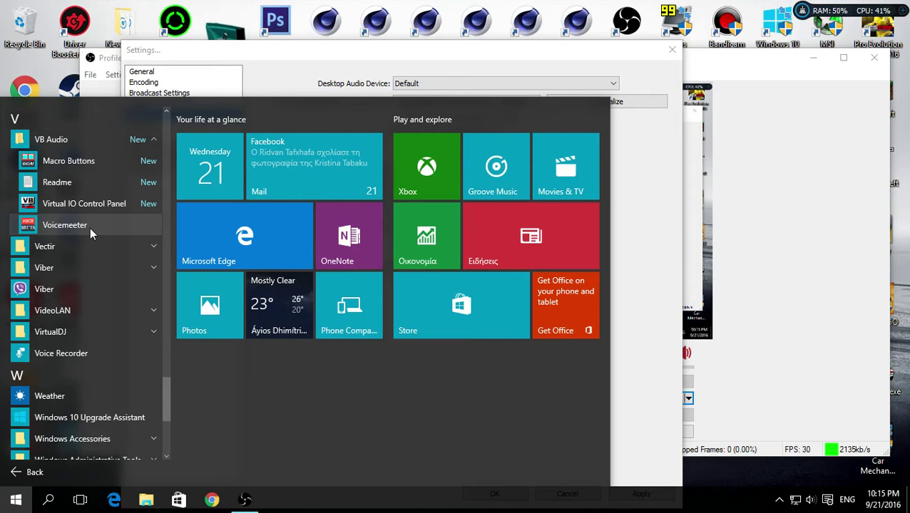
pyautogui.click(90, 225)
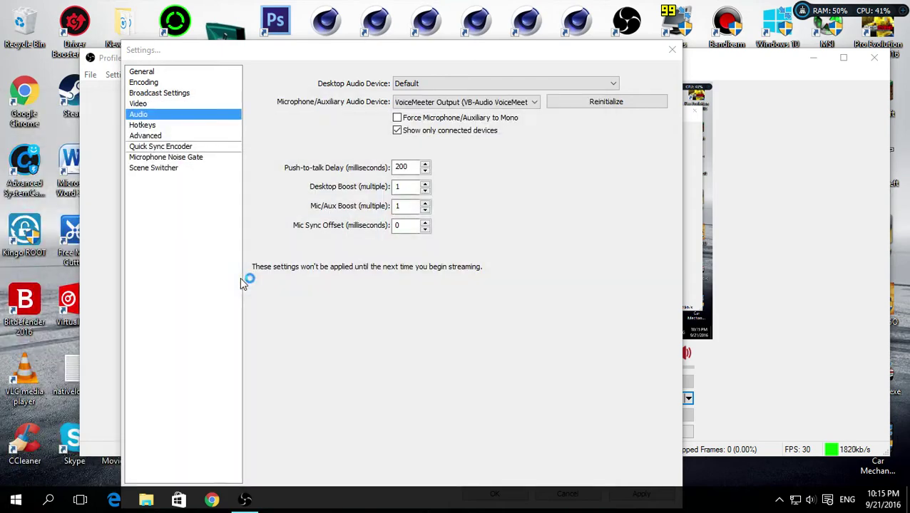
pyautogui.click(671, 50)
# - Move channel 1's Intellipan voice point down-left in Voicemeeter, then minimize the mixer
pyautogui.click(812, 58)
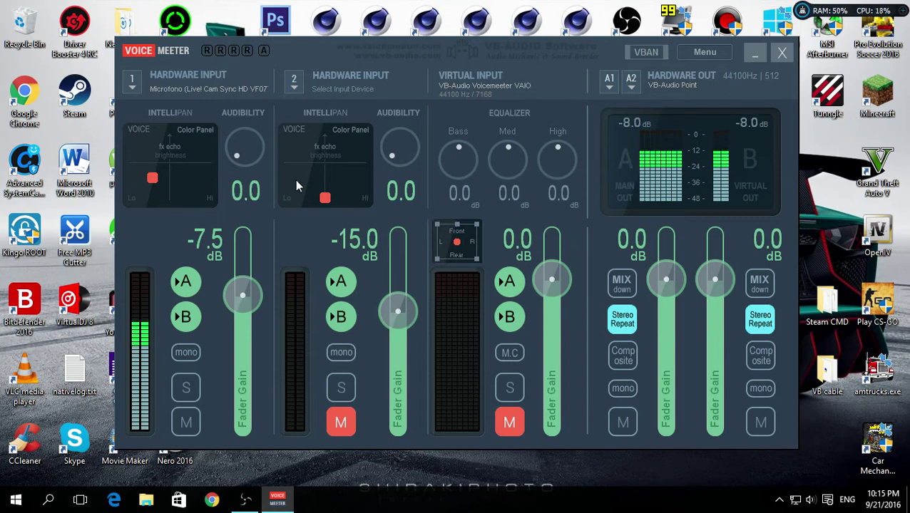
pyautogui.moveTo(150, 184); pyautogui.dragTo(198, 124)
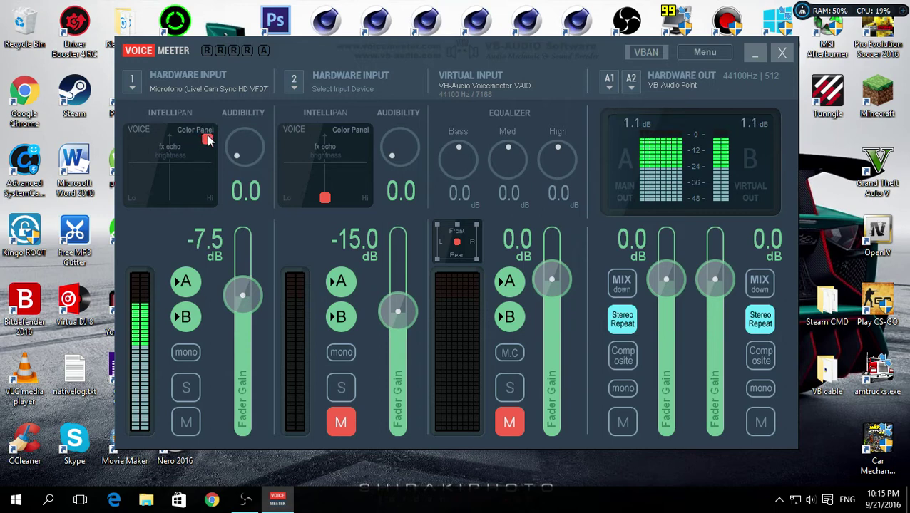
pyautogui.moveTo(198, 125); pyautogui.dragTo(211, 146)
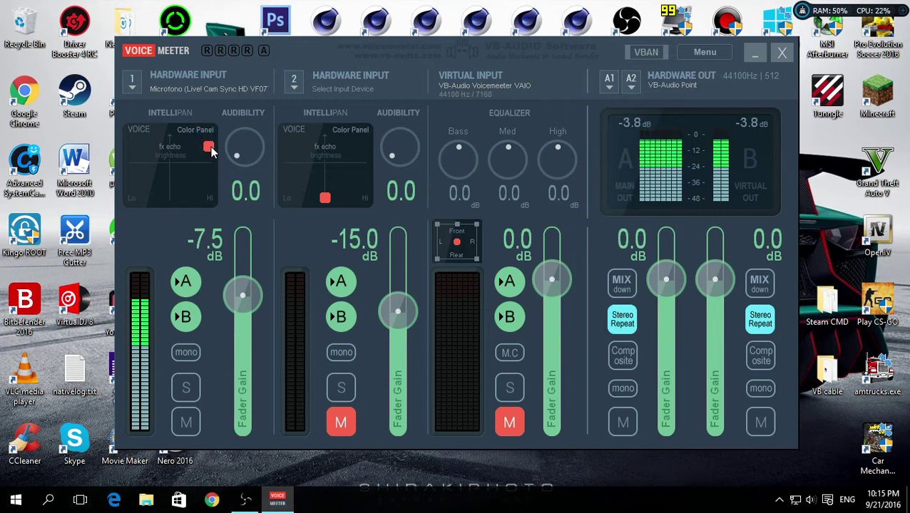
pyautogui.moveTo(211, 147)
pyautogui.mouseDown()
pyautogui.moveTo(161, 169)
pyautogui.moveTo(158, 184)
pyautogui.mouseUp()
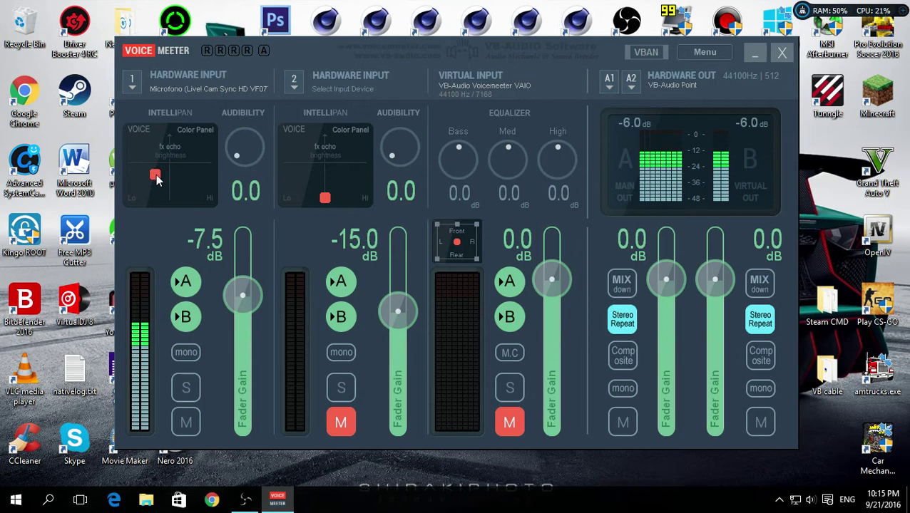
pyautogui.click(754, 54)
# - Set VoiceMeeter Output as the OBS microphone device and apply the audio settings
pyautogui.click(244, 500)
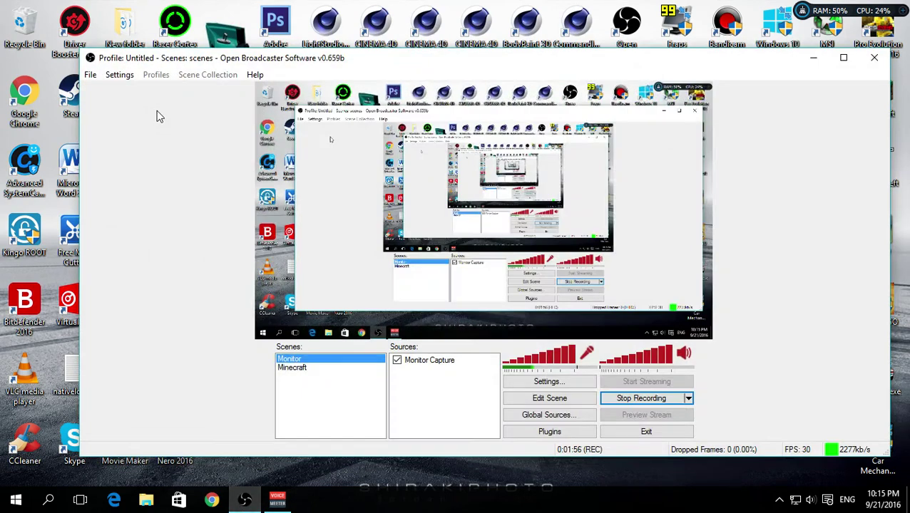
pyautogui.click(119, 74)
pyautogui.click(136, 90)
pyautogui.click(237, 102)
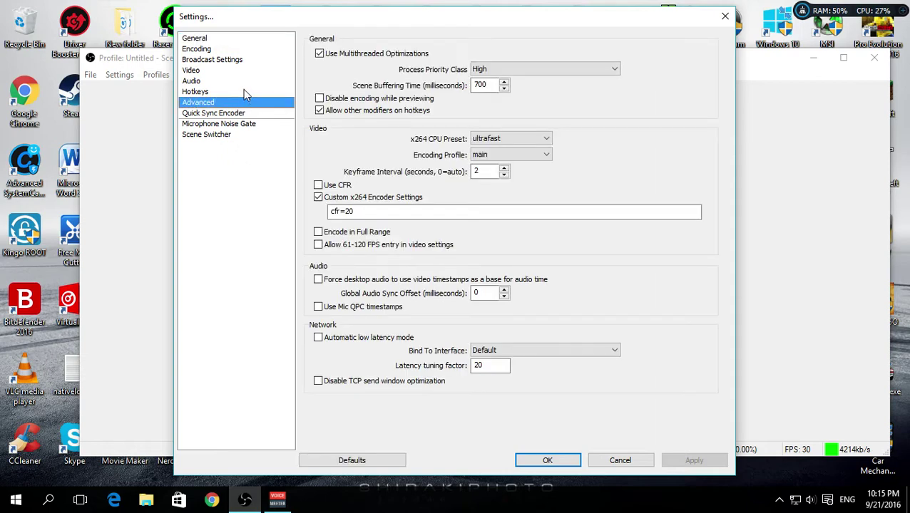
pyautogui.click(246, 91)
pyautogui.click(488, 69)
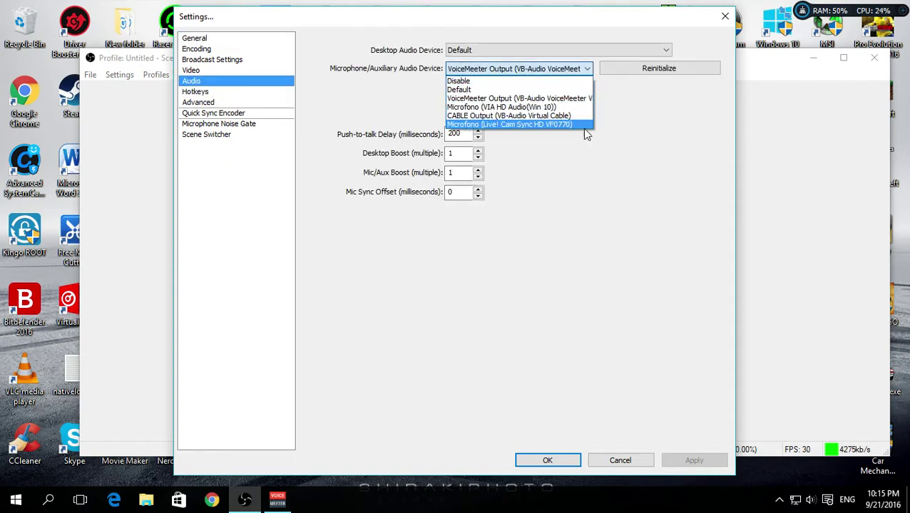
pyautogui.click(508, 98)
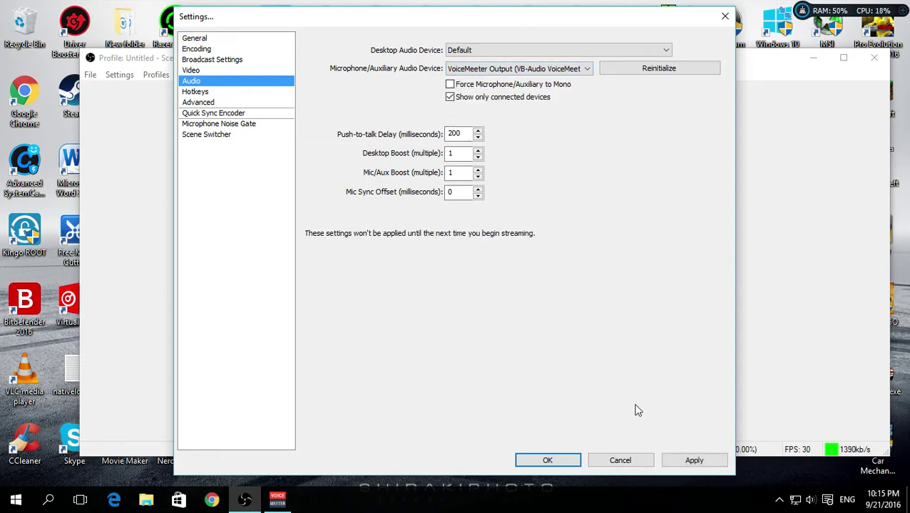
pyautogui.click(689, 460)
# - Apply advanced settings: High process priority, ultrafast x264 preset, main profile
pyautogui.click(257, 102)
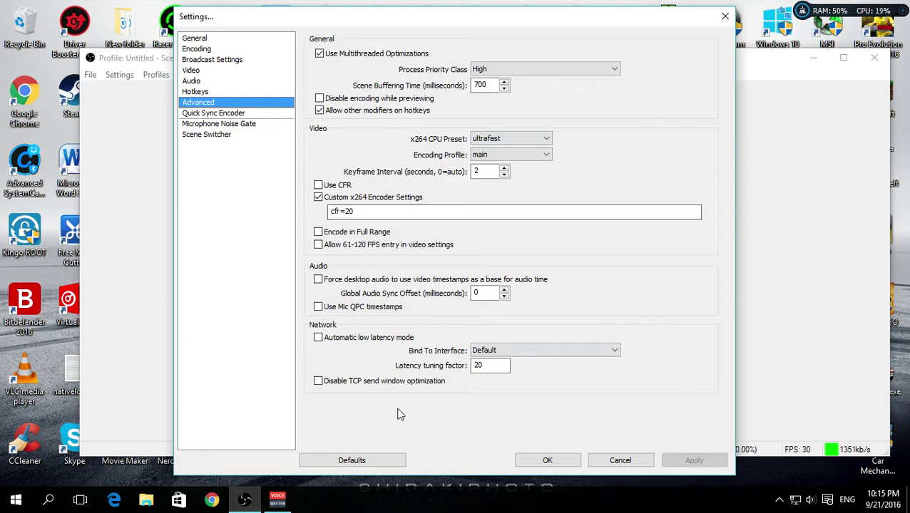
pyautogui.click(529, 68)
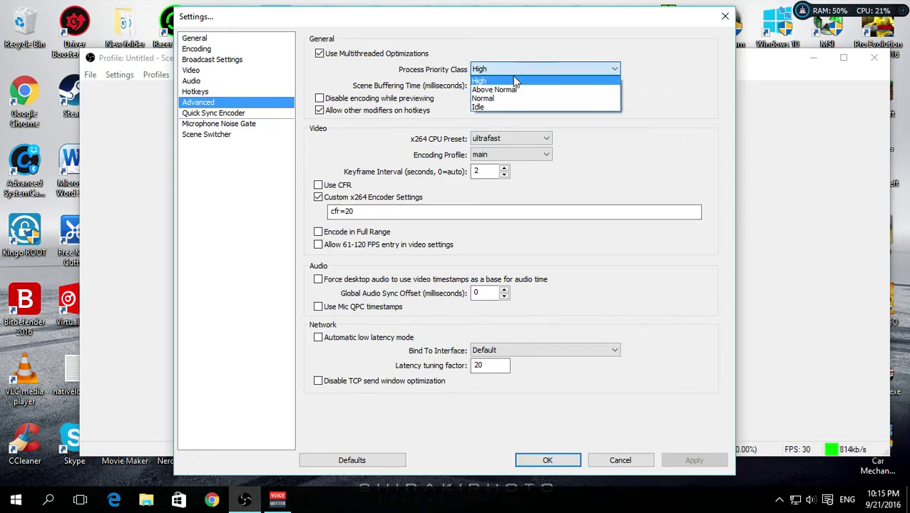
pyautogui.click(515, 70)
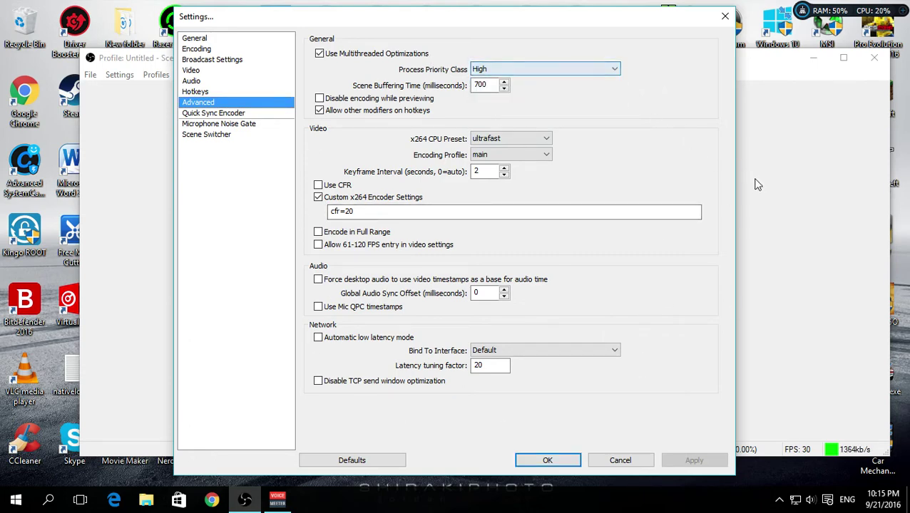
pyautogui.click(515, 140)
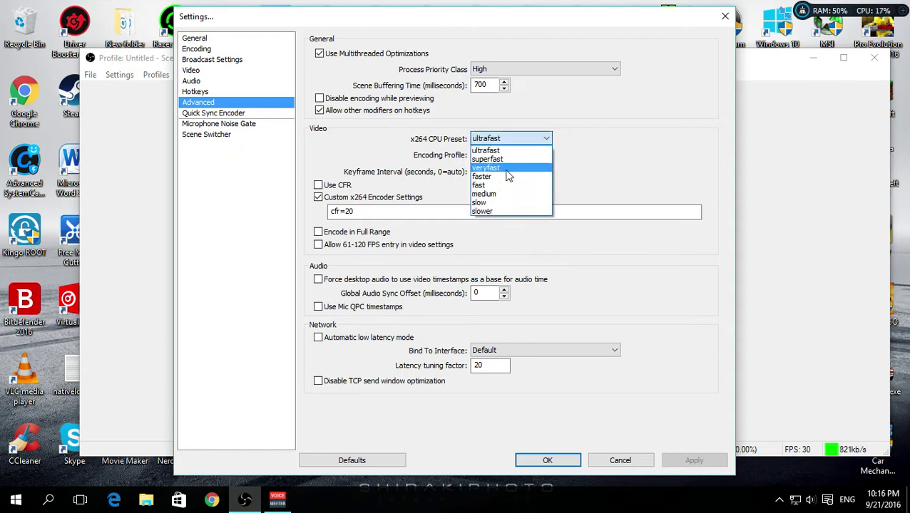
pyautogui.click(519, 152)
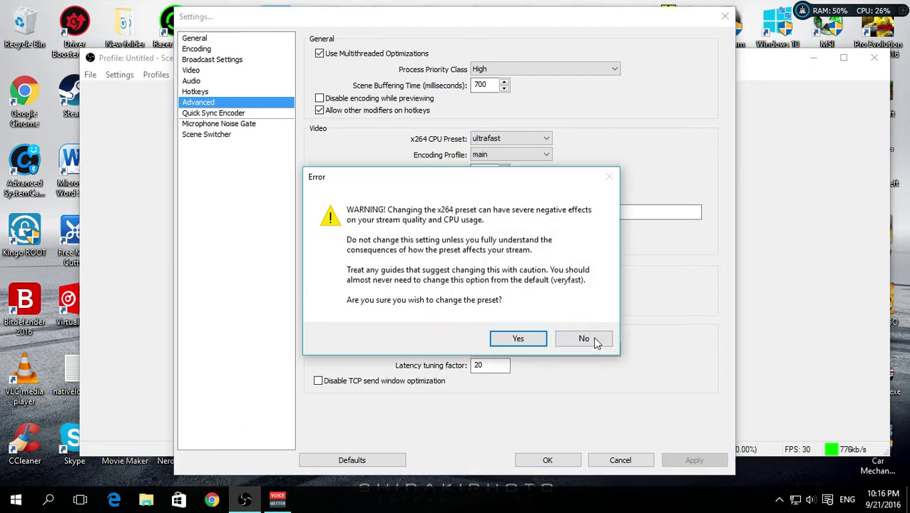
pyautogui.click(542, 340)
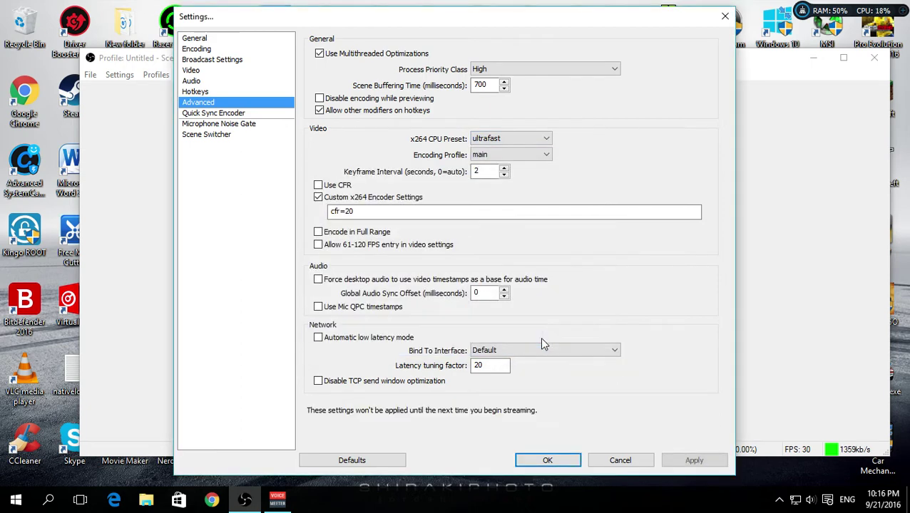
pyautogui.click(538, 155)
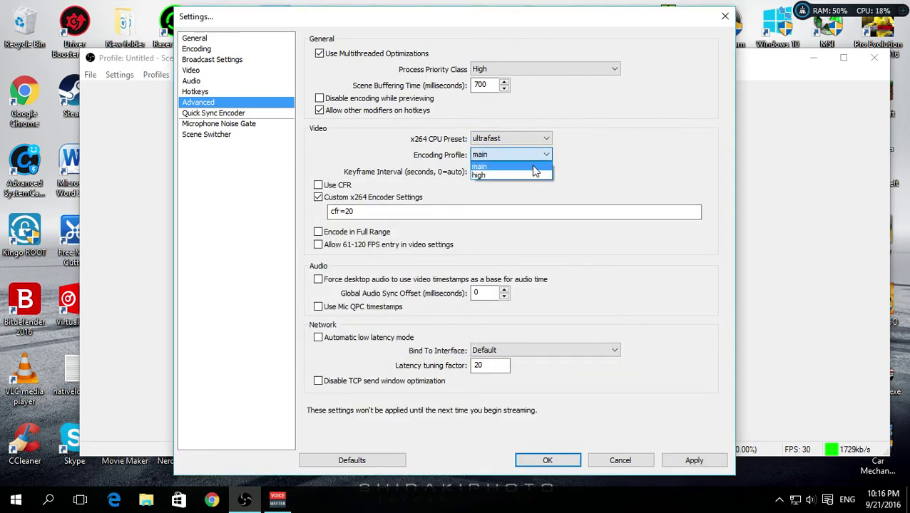
pyautogui.click(532, 168)
pyautogui.click(692, 461)
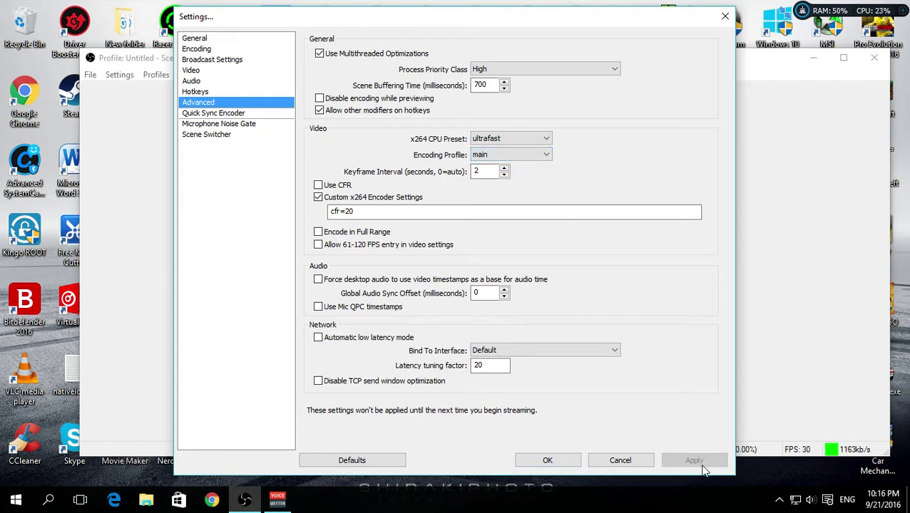
pyautogui.doubleClick(488, 172)
pyautogui.click(376, 209)
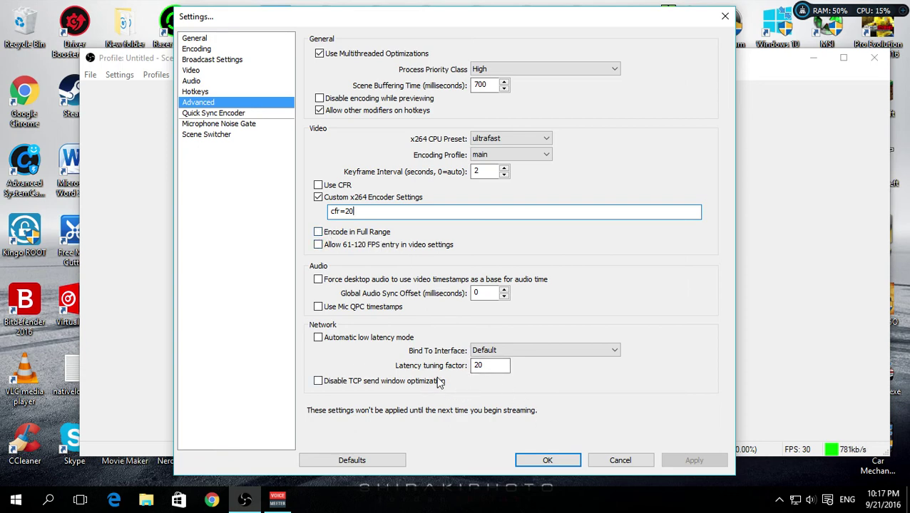
# - Review the Quick Sync Encoder, Microphone Noise Gate and Advanced pages, then confirm with OK
pyautogui.click(214, 113)
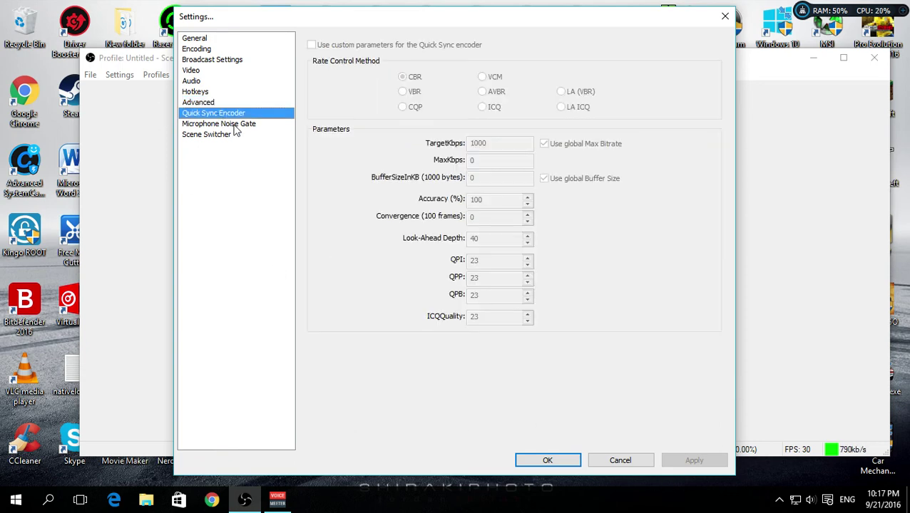
pyautogui.click(243, 134)
pyautogui.click(241, 103)
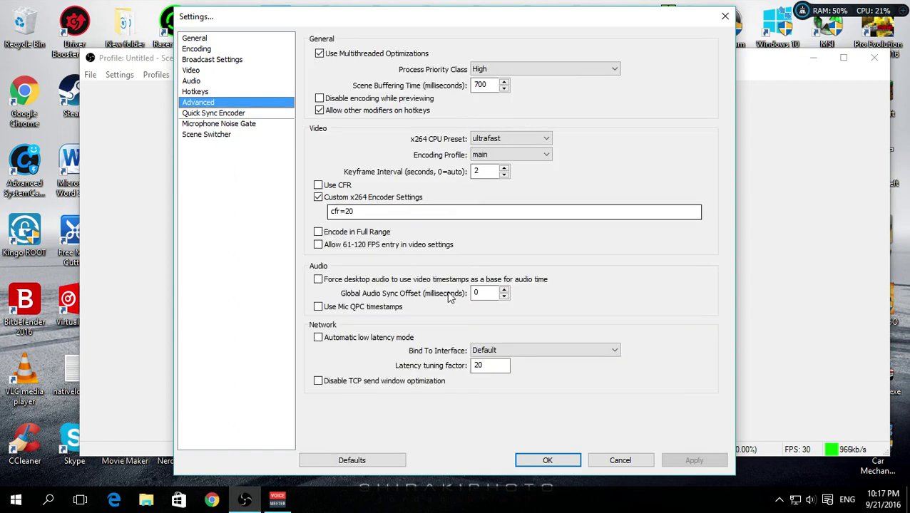
pyautogui.click(576, 460)
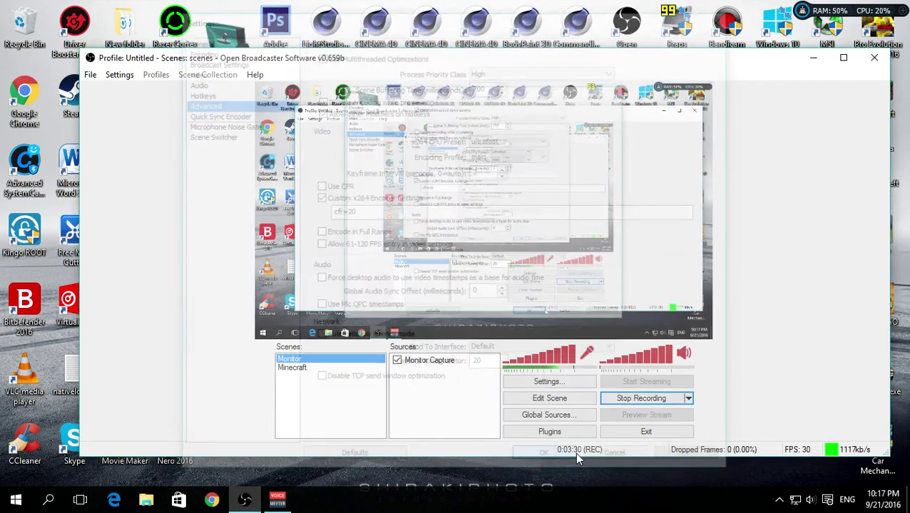